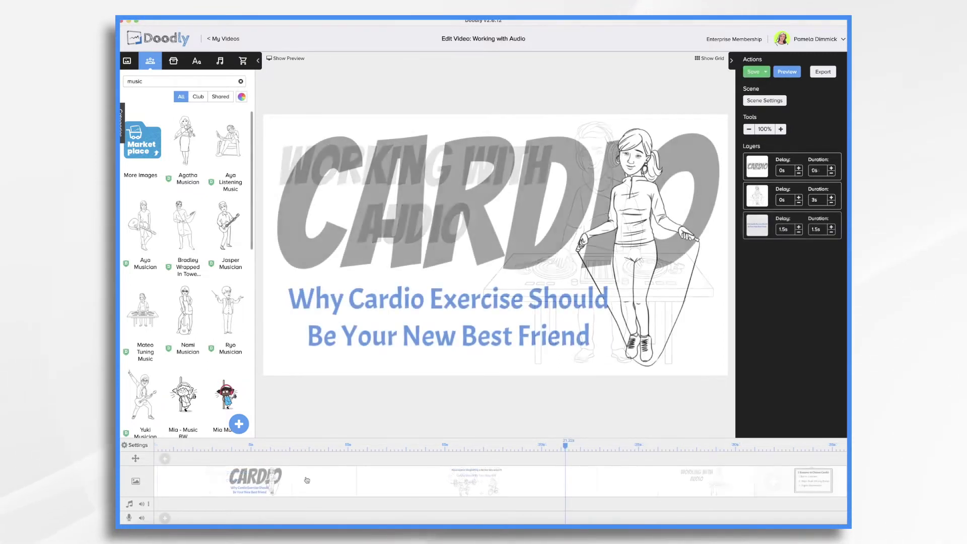
# Step: Look over the scenes along the timeline and save the video project
pyautogui.hscroll(10, 393, 475)
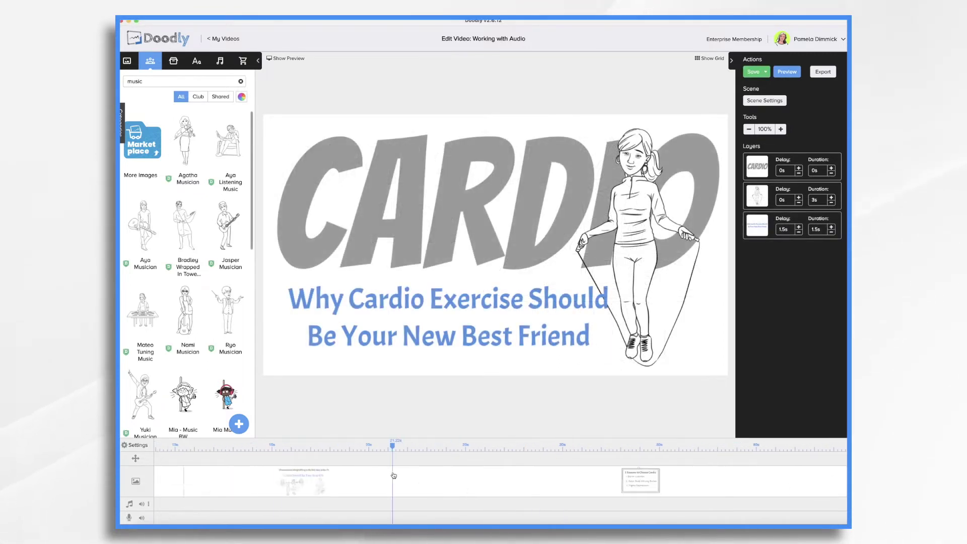
pyautogui.hscroll(5, 393, 475)
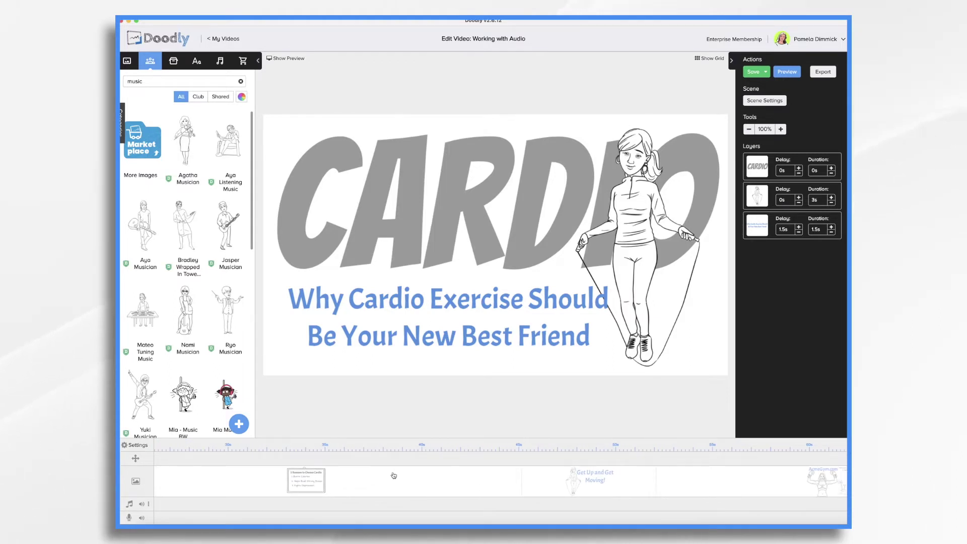
pyautogui.hscroll(-15, 393, 475)
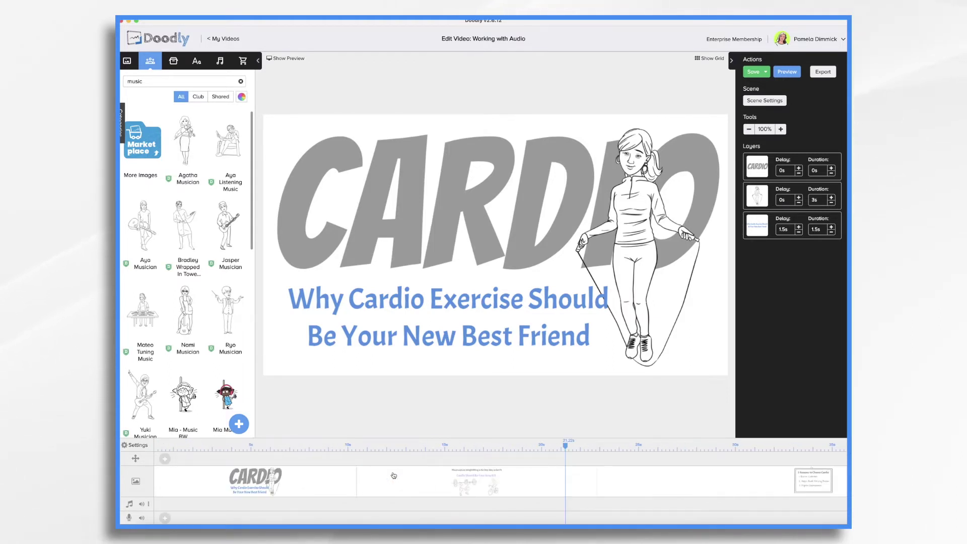
pyautogui.press('super+s')
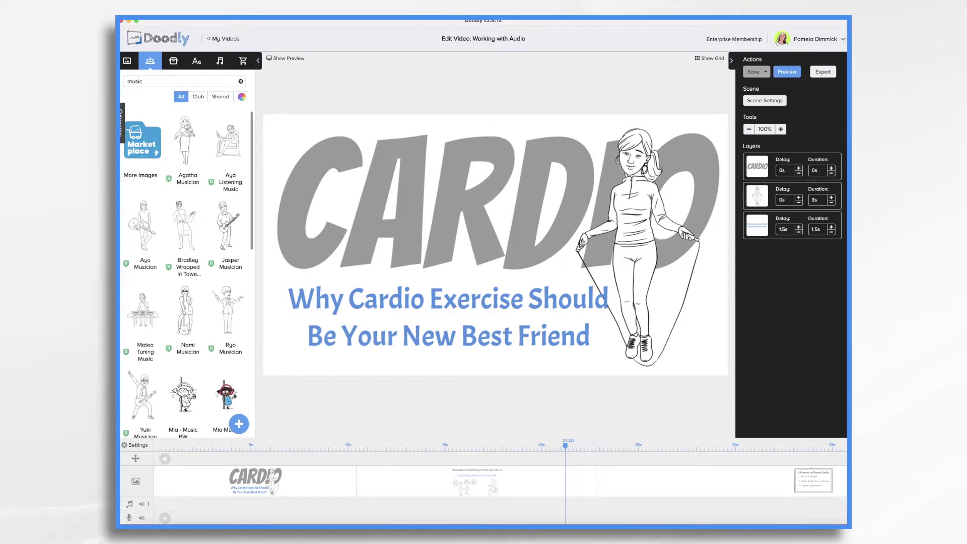
# Step: Show the audio library and read through the subtitle script in the Cardio title scene's settings
pyautogui.click(219, 60)
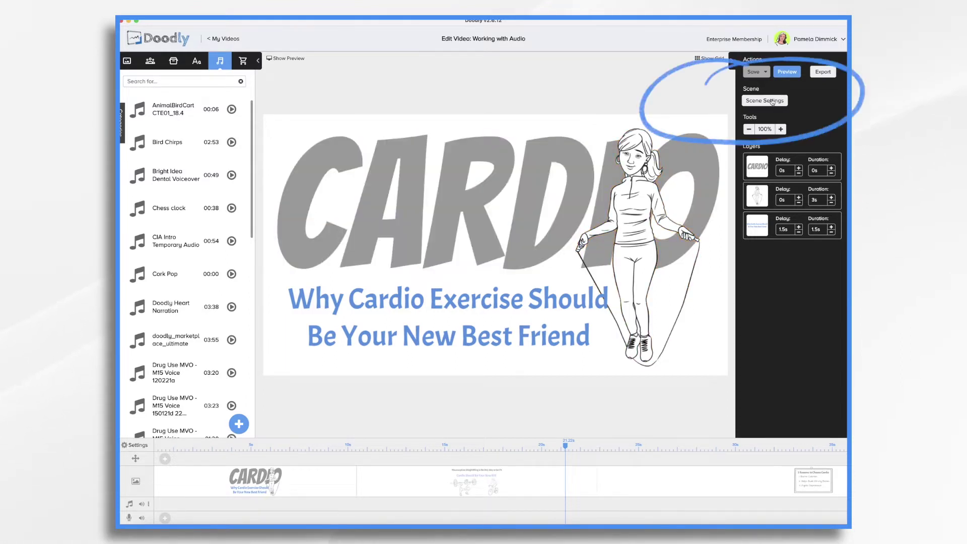
pyautogui.click(771, 100)
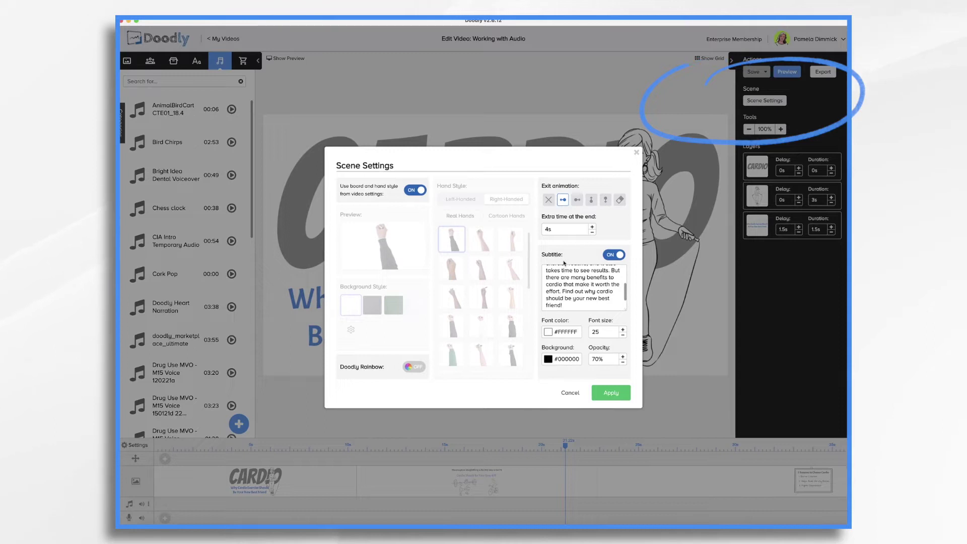
pyautogui.scroll(3, 571, 287)
pyautogui.scroll(-3, 571, 287)
pyautogui.scroll(3, 571, 287)
pyautogui.scroll(-3, 570, 288)
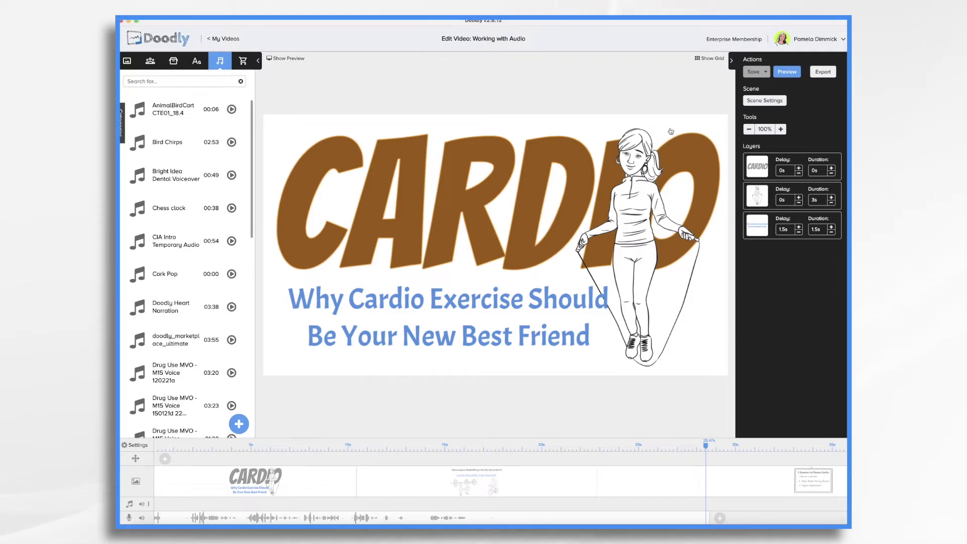
# Step: Set the Cardio title scene's extra time at the end to 15s
pyautogui.click(765, 100)
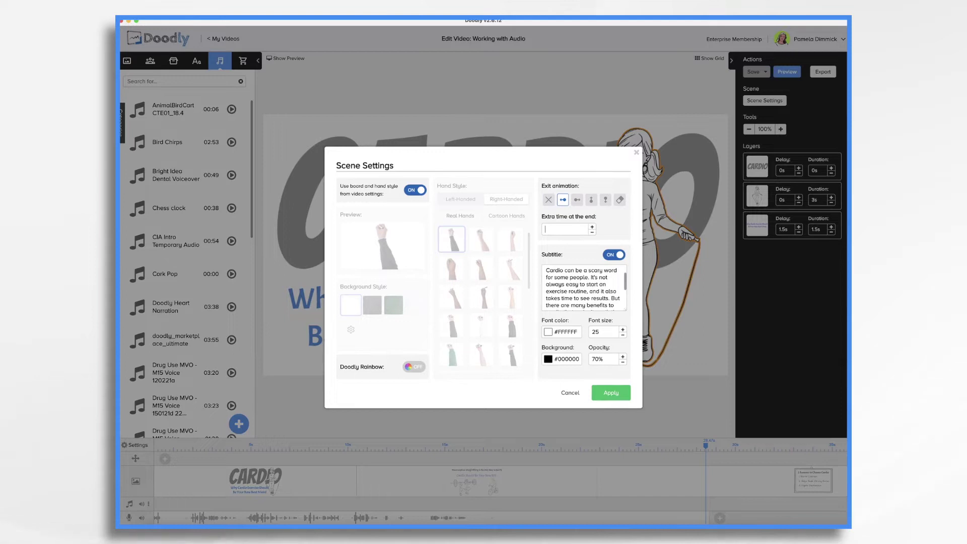
pyautogui.click(621, 397)
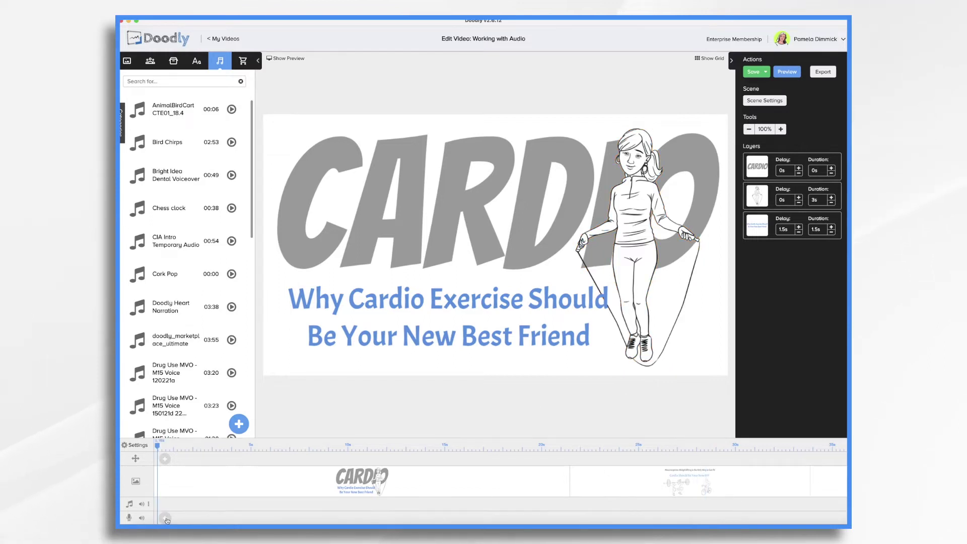
# Step: Record a voice-over of about 17 seconds on the voice track, starting at the beginning of the video
pyautogui.click(165, 519)
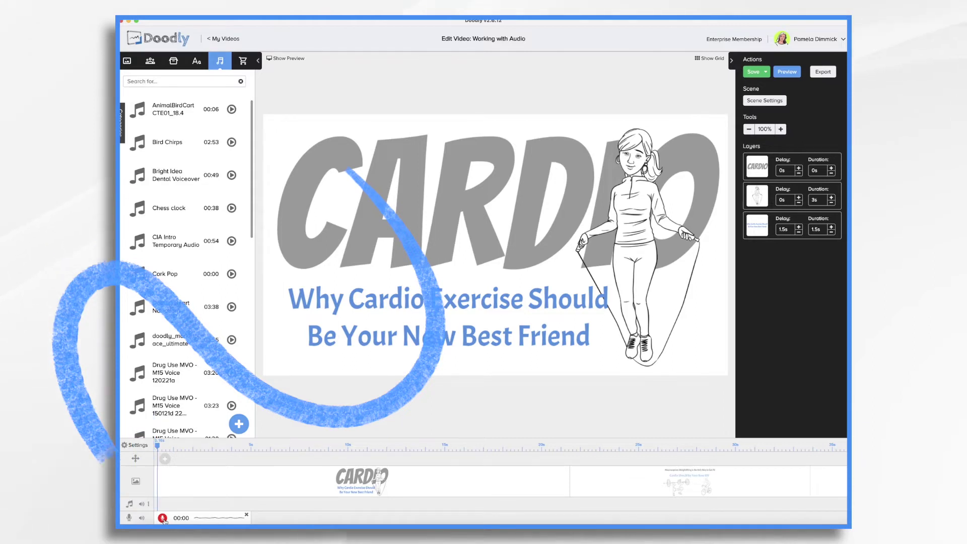
pyautogui.click(163, 519)
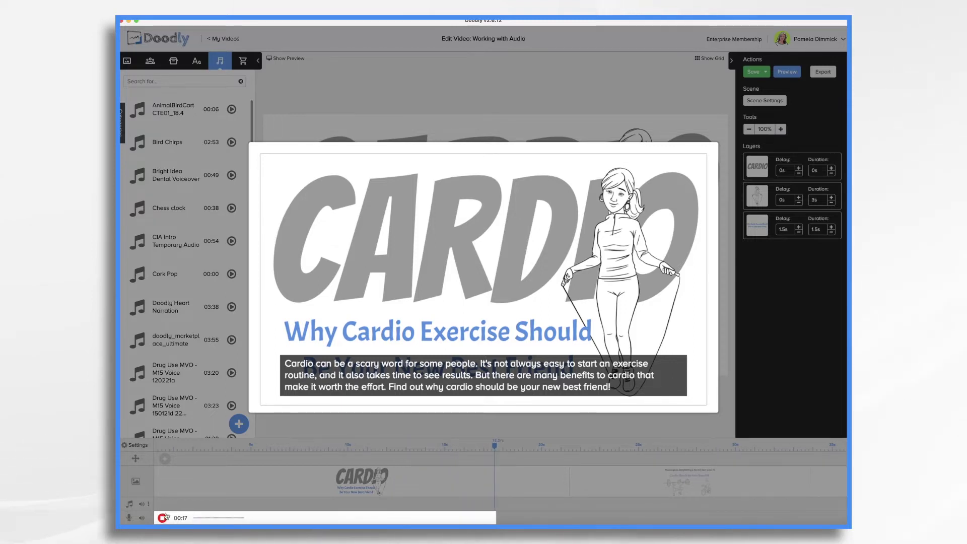
pyautogui.click(163, 518)
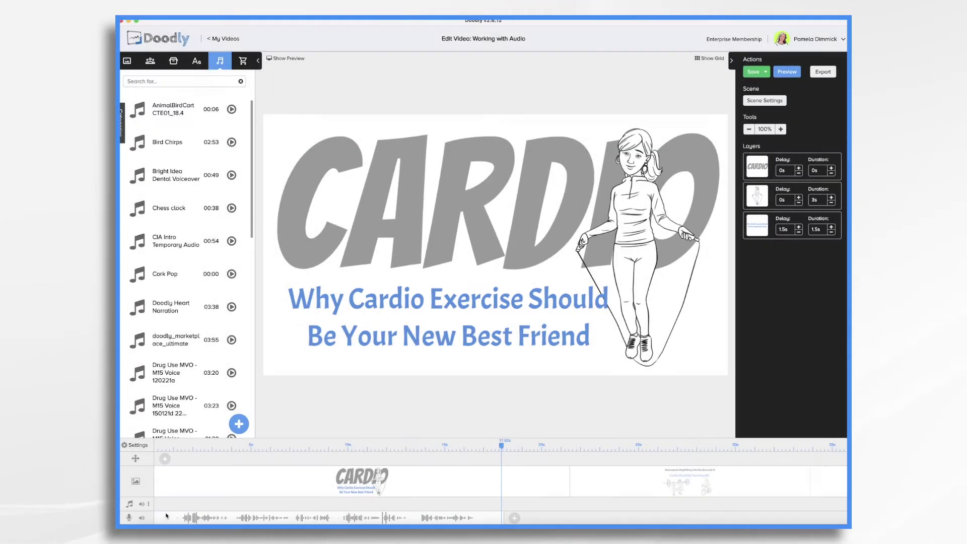
# Step: Set the Cardio title scene's extra time at the end to 12s
pyautogui.click(776, 101)
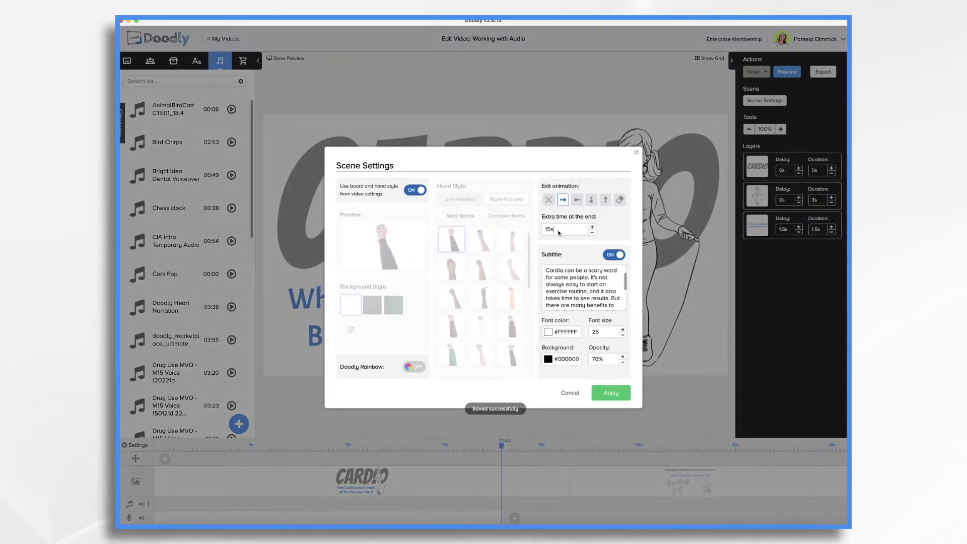
pyautogui.click(565, 230)
pyautogui.write('12')
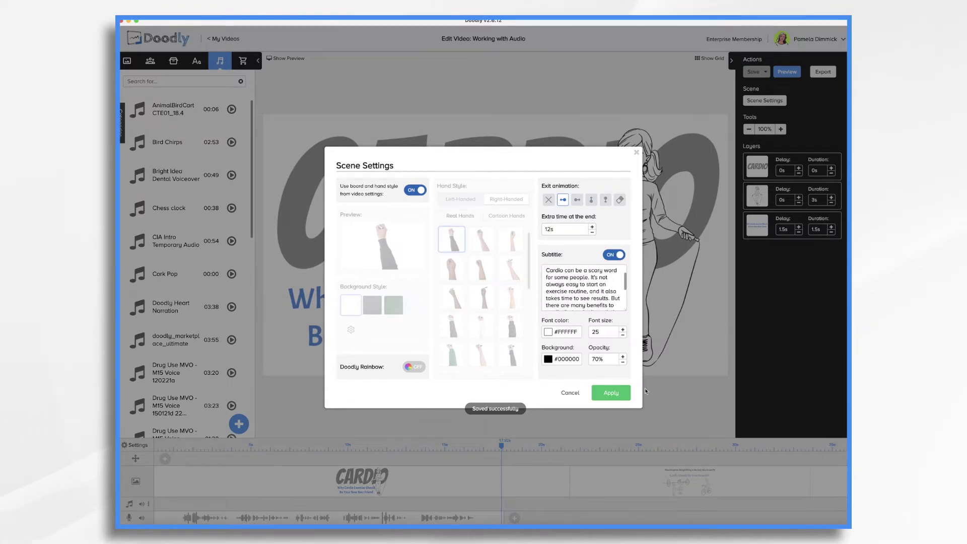
pyautogui.click(611, 393)
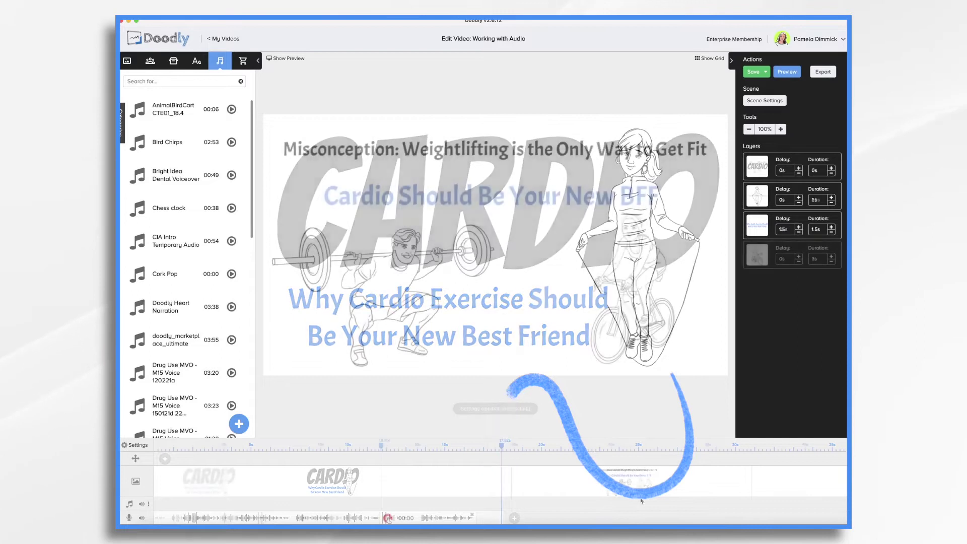
# Step: Record a second voice-over clip after the first one, narrating the scenes that follow the Cardio title scene
pyautogui.click(388, 518)
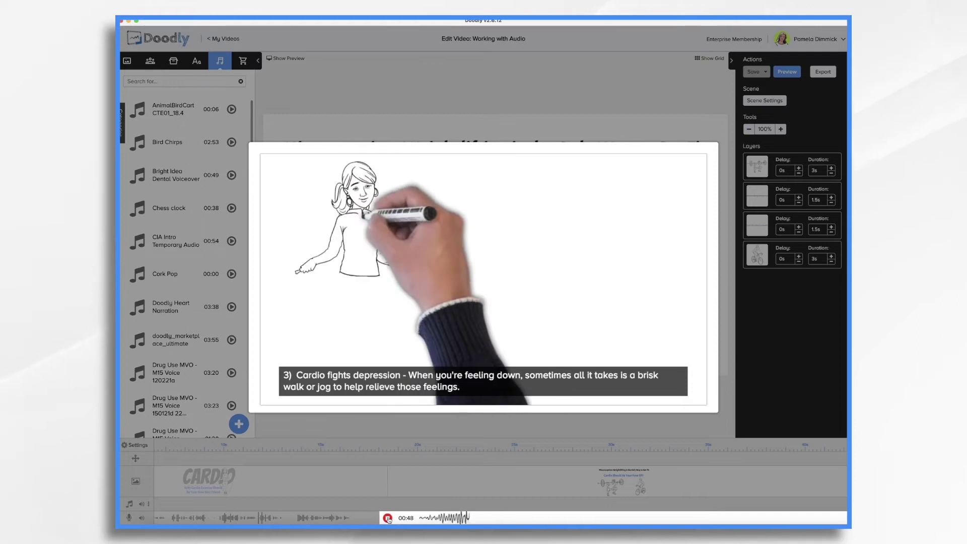
pyautogui.click(388, 518)
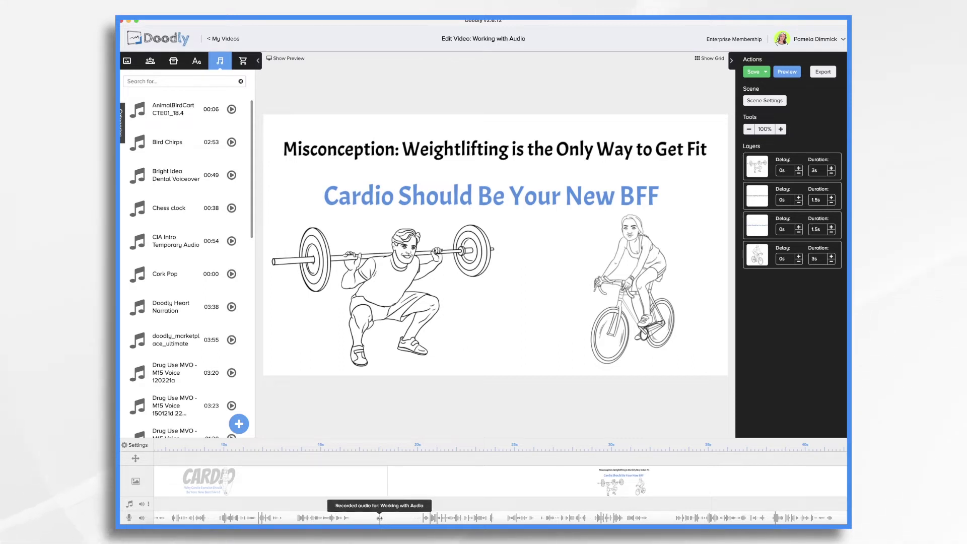
# Step: Trim the silent parts at the join of the two recorded voice-over clips and adjust the start of the first clip
pyautogui.moveTo(378, 520)
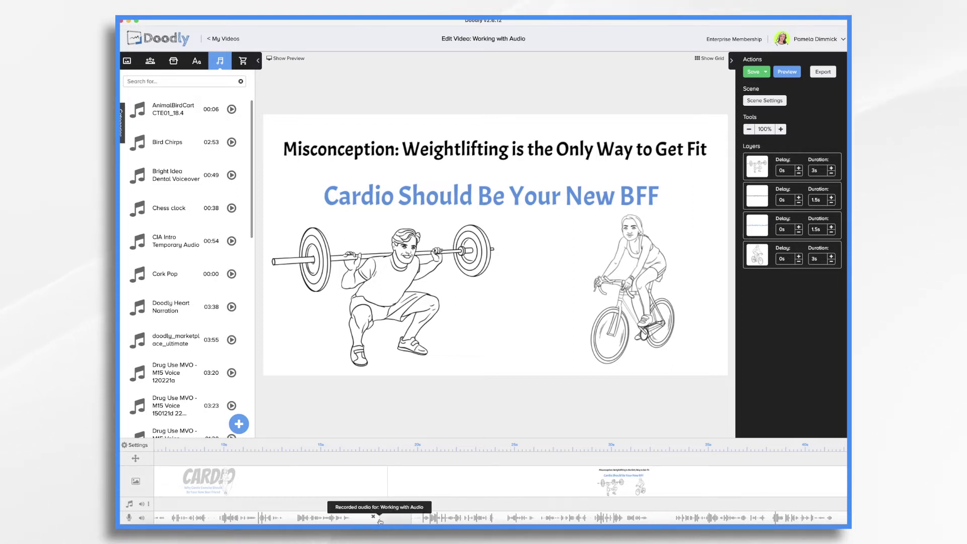
pyautogui.moveTo(380, 519); pyautogui.dragTo(357, 519)
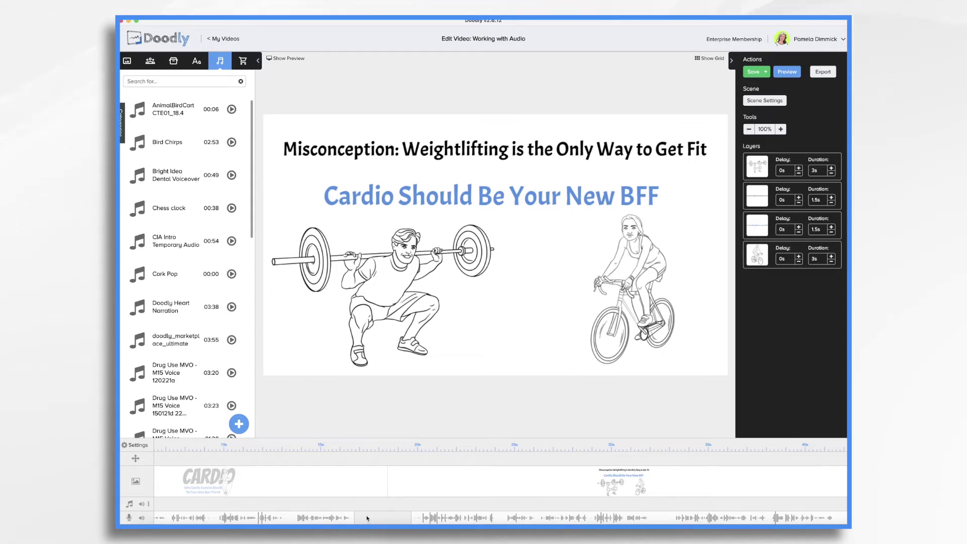
pyautogui.hscroll(-5, 367, 517)
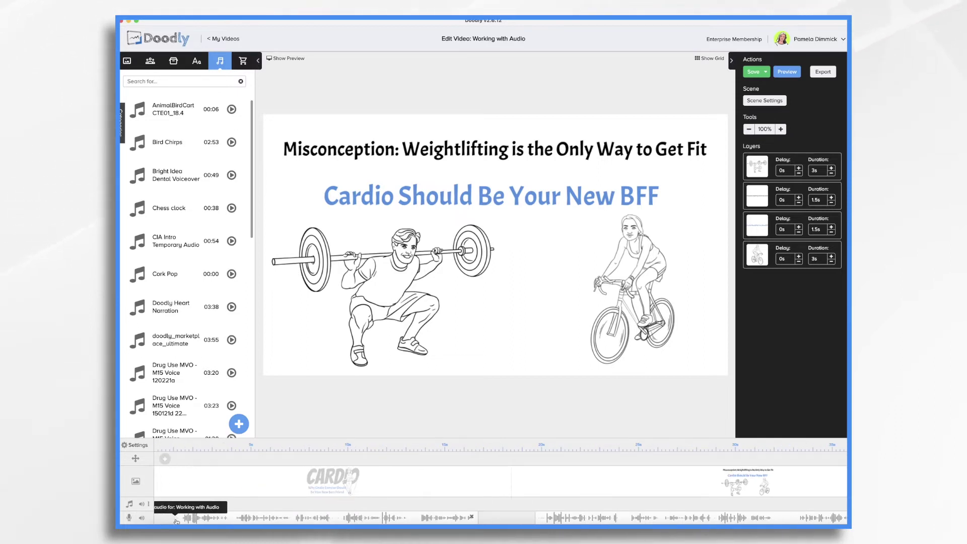
pyautogui.moveTo(285, 520)
pyautogui.mouseDown()
pyautogui.moveTo(314, 520)
pyautogui.moveTo(274, 518)
pyautogui.moveTo(289, 516)
pyautogui.mouseUp()
# Step: Set the Cardio title scene's extra time at the end to 10s
pyautogui.click(333, 481)
pyautogui.click(765, 100)
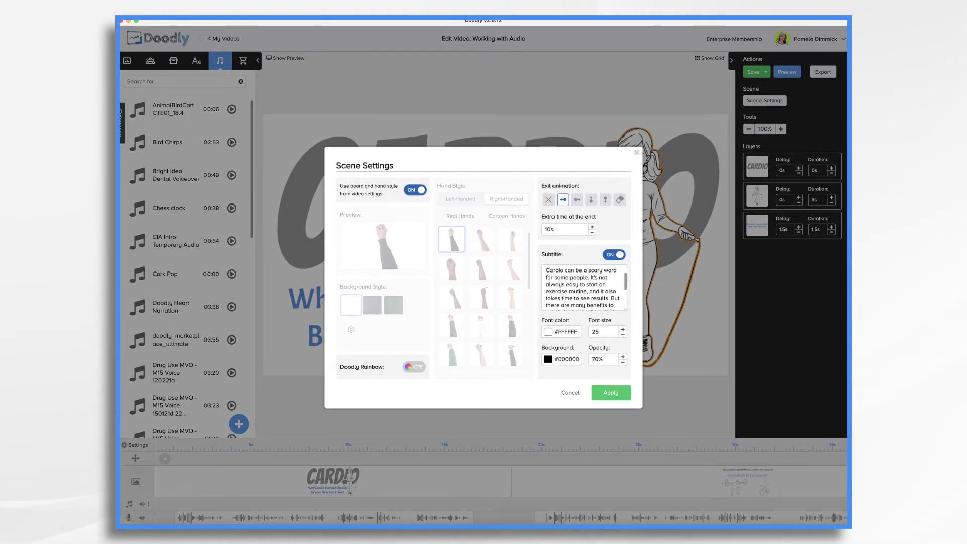
pyautogui.click(619, 413)
# Step: Check the recorded audio along the timeline and add a second music track
pyautogui.hscroll(3, 650, 513)
pyautogui.hscroll(5, 650, 512)
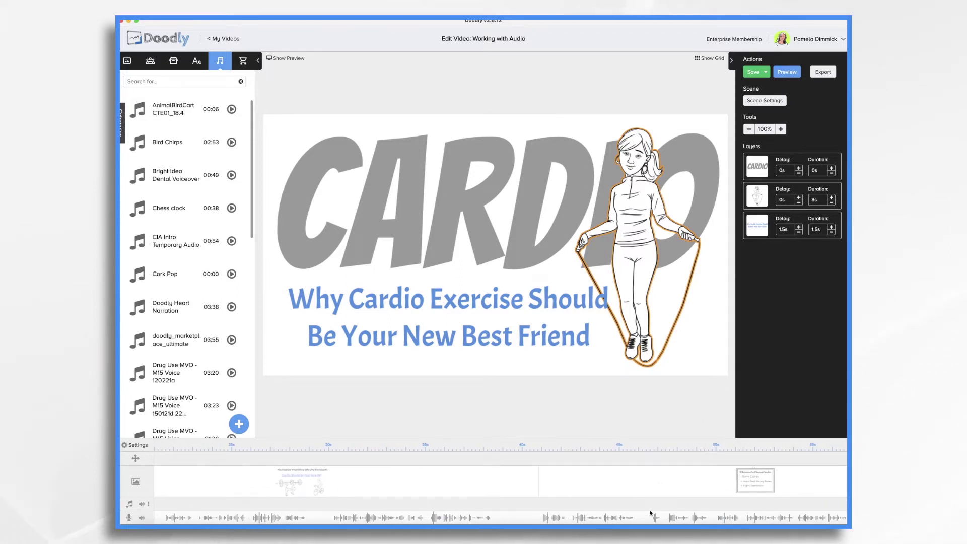
pyautogui.hscroll(5, 650, 513)
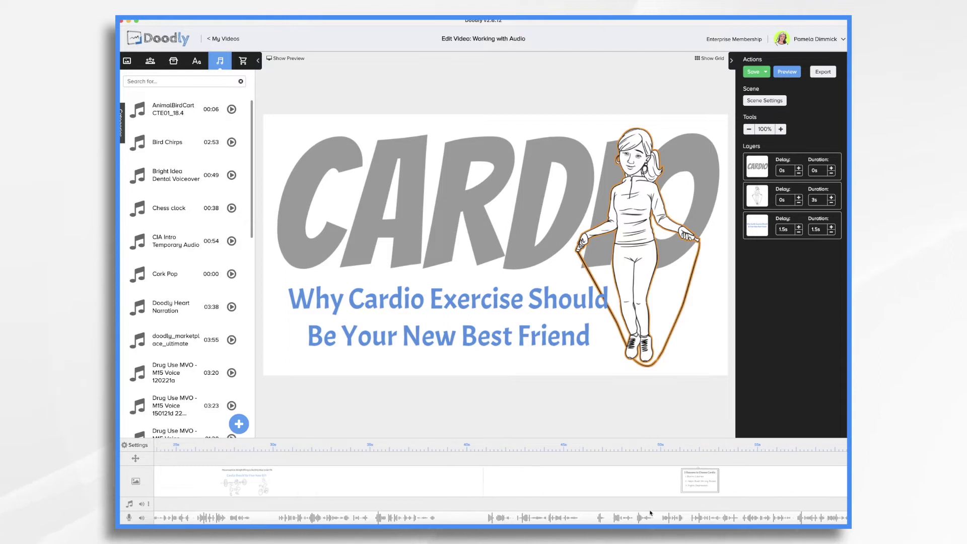
pyautogui.hscroll(2, 646, 513)
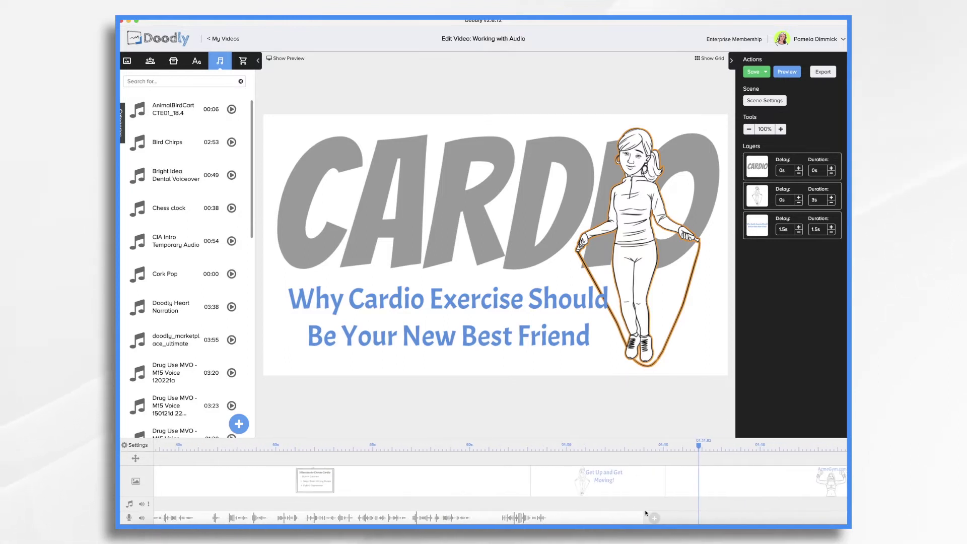
pyautogui.hscroll(-8, 646, 513)
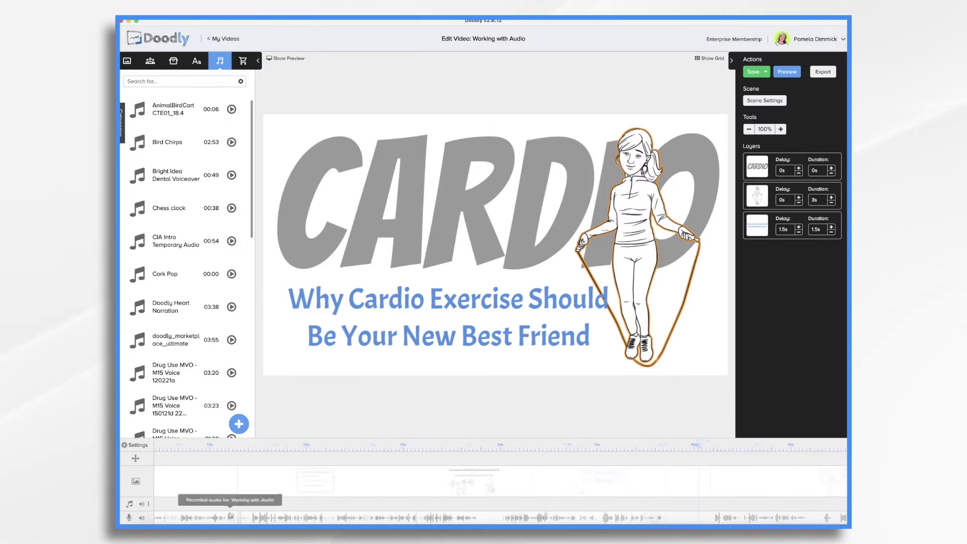
pyautogui.click(148, 505)
pyautogui.click(172, 506)
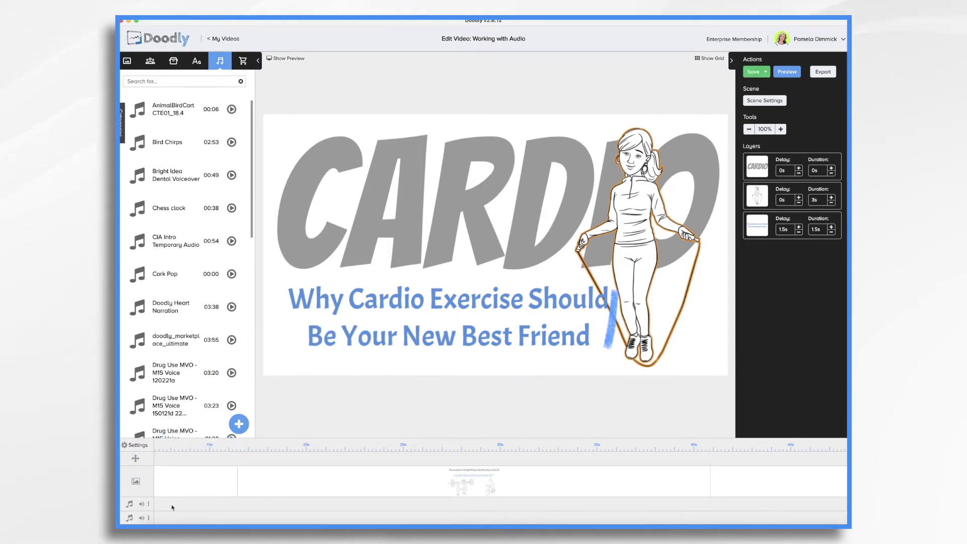
pyautogui.scroll(-1, 346, 500)
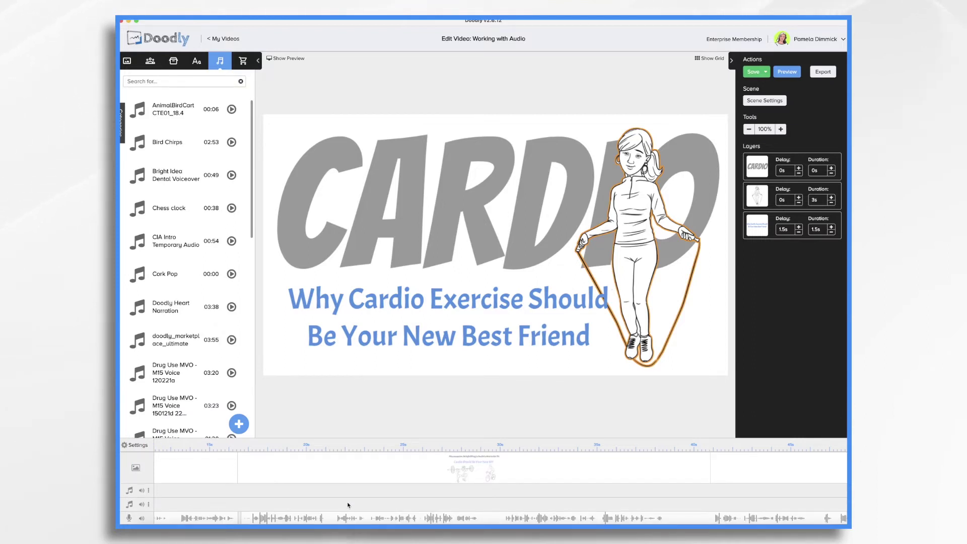
# Step: Duplicate the second, longer recorded voice-over clip and find the copy at the end of the voice track
pyautogui.hscroll(-5, 357, 508)
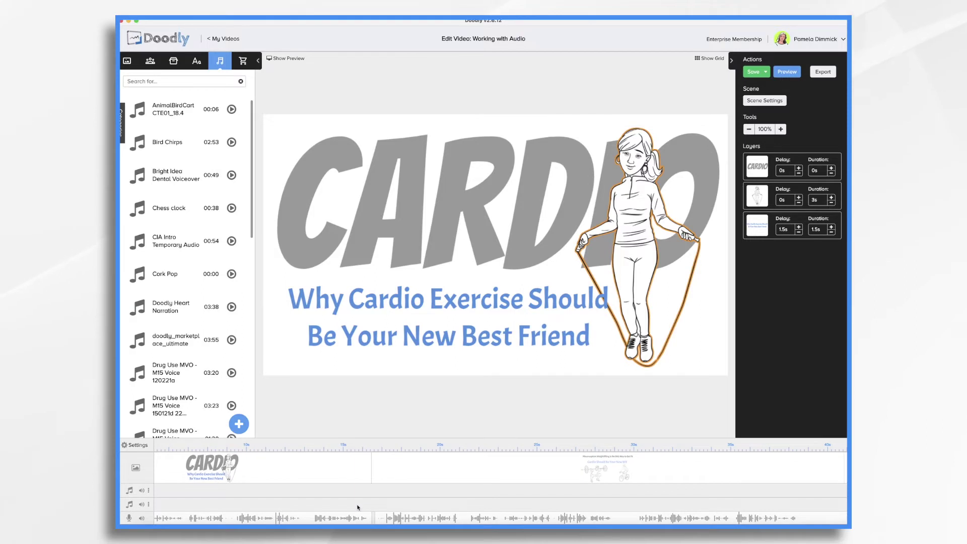
pyautogui.hscroll(-2, 358, 507)
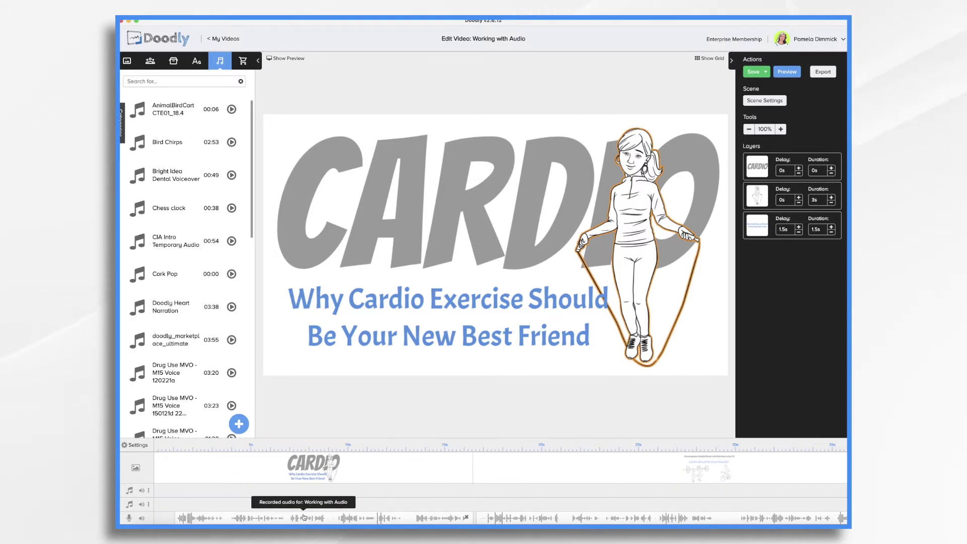
pyautogui.hscroll(6, 304, 517)
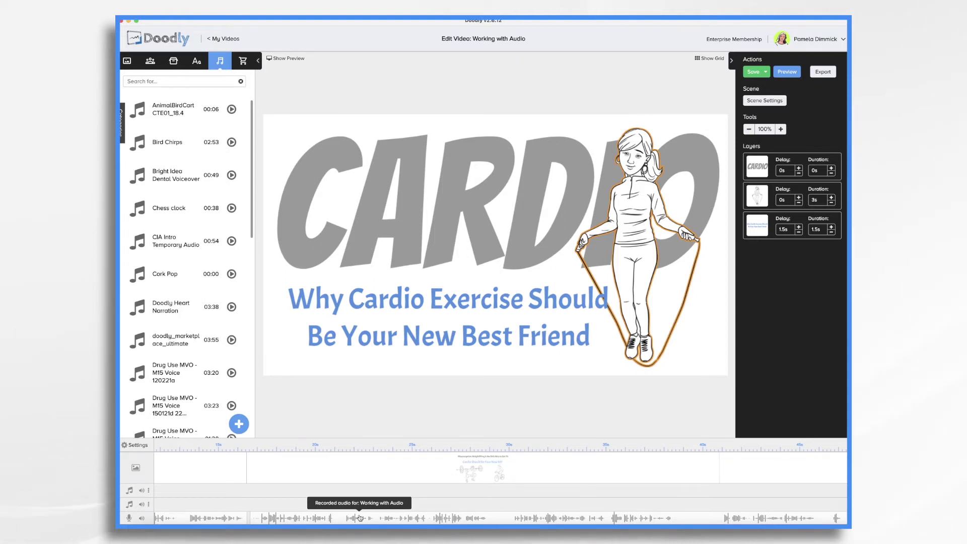
pyautogui.rightClick(360, 518)
pyautogui.click(379, 499)
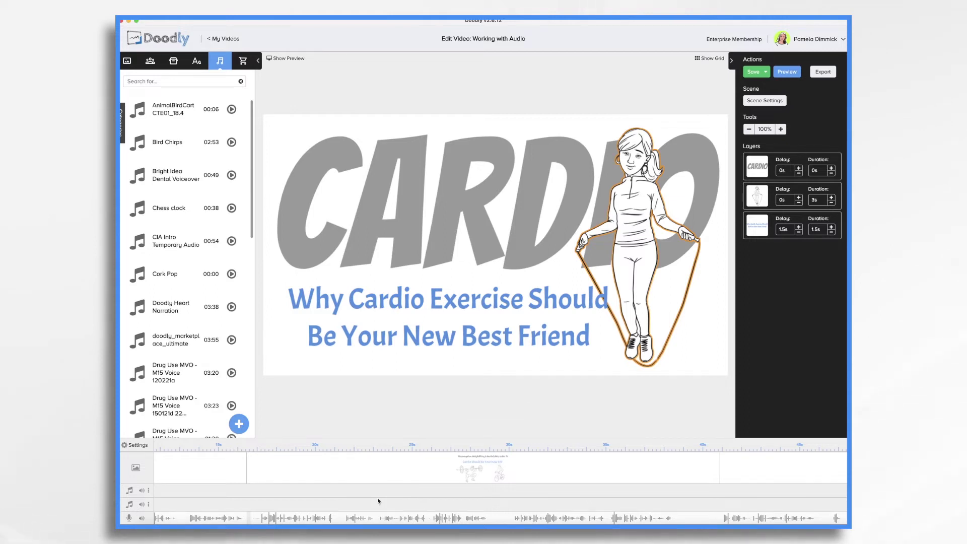
pyautogui.hscroll(10, 627, 509)
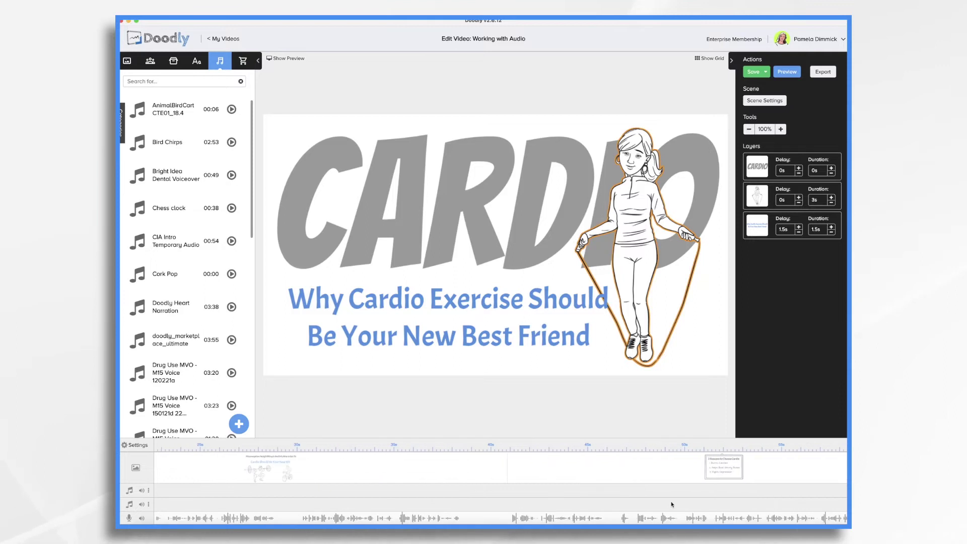
pyautogui.hscroll(3, 675, 506)
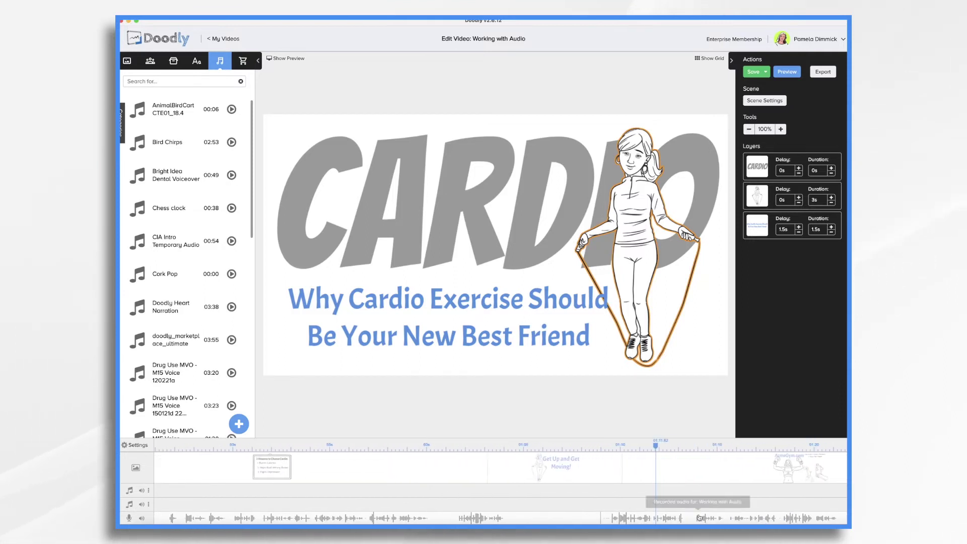
# Step: Move the duplicated voice-over clip onto the lower music track, aligned directly above the original recording
pyautogui.moveTo(700, 520); pyautogui.dragTo(652, 502)
pyautogui.moveTo(270, 513); pyautogui.dragTo(468, 504)
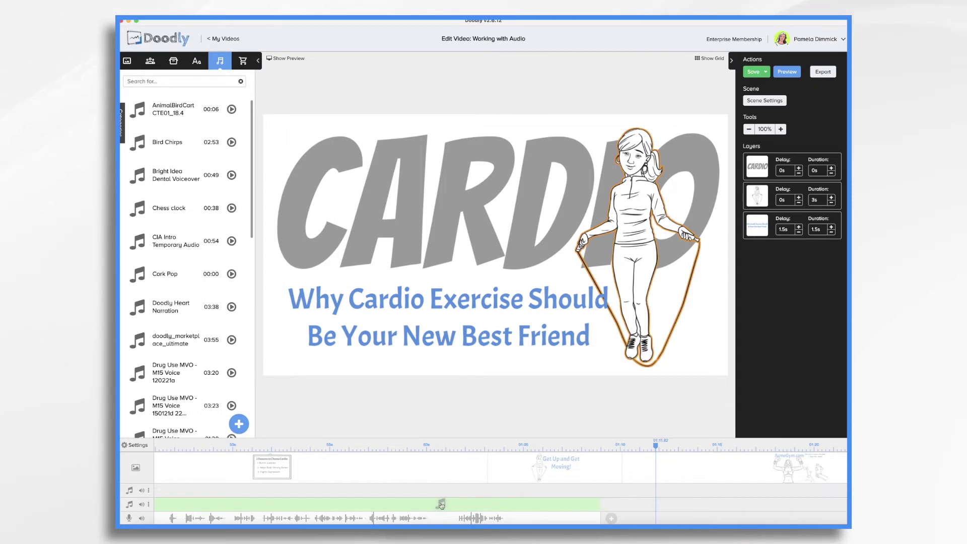
pyautogui.moveTo(443, 504); pyautogui.dragTo(534, 504)
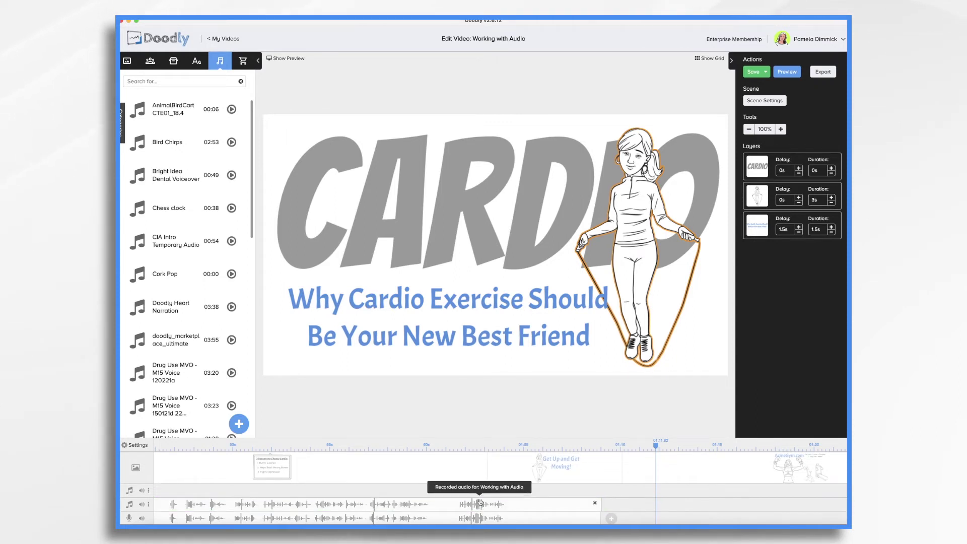
# Step: Play and scrub the narration to locate the unwanted middle section, leaving the playhead just before 30s at the section's start
pyautogui.hscroll(-10, 480, 502)
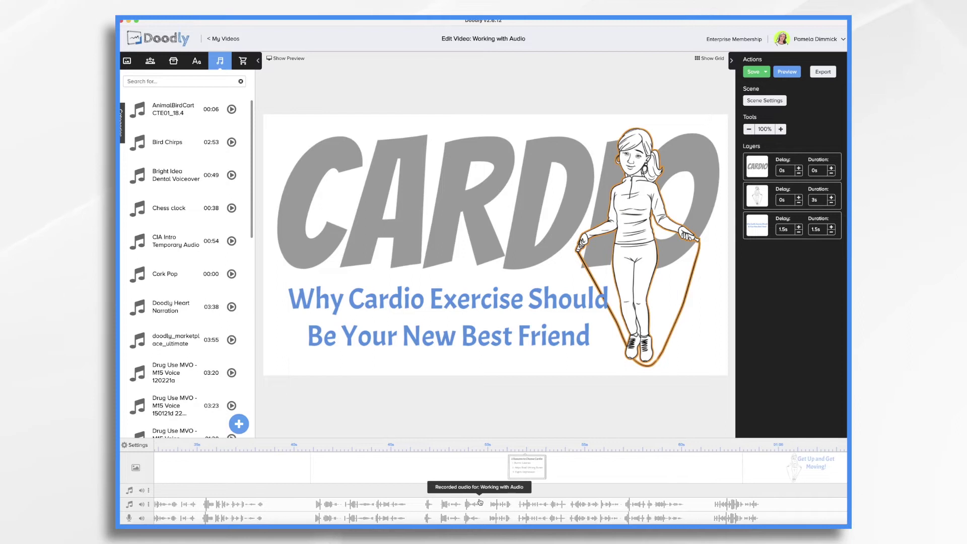
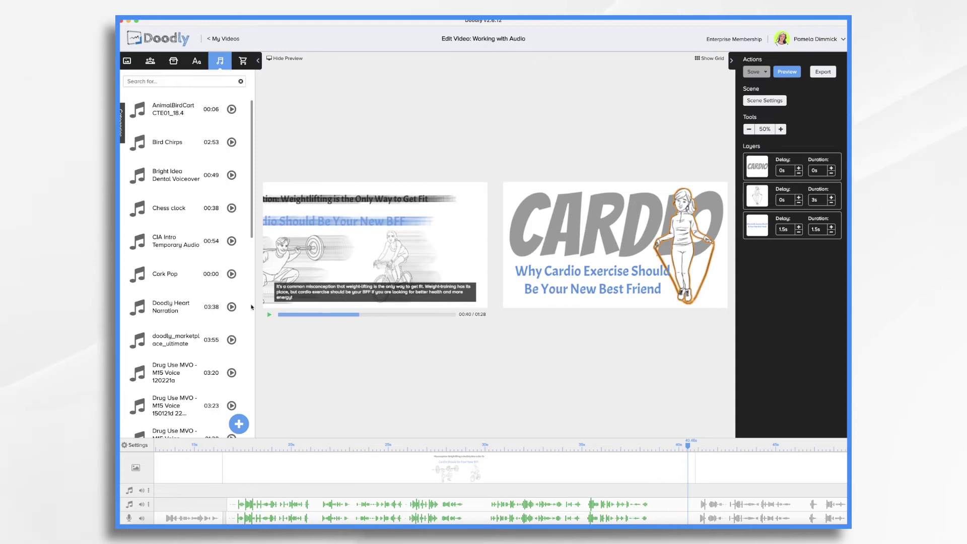
pyautogui.click(270, 313)
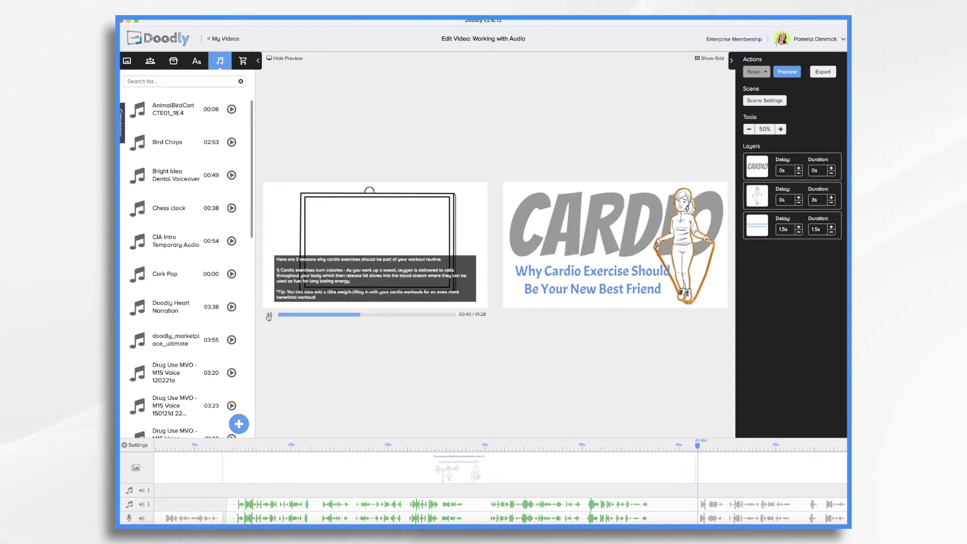
pyautogui.click(270, 316)
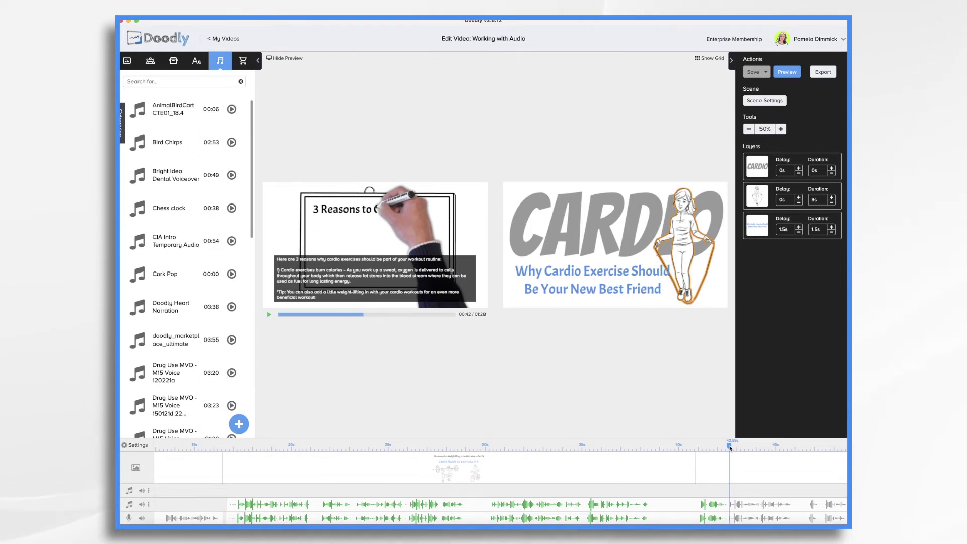
pyautogui.moveTo(730, 448); pyautogui.dragTo(696, 453)
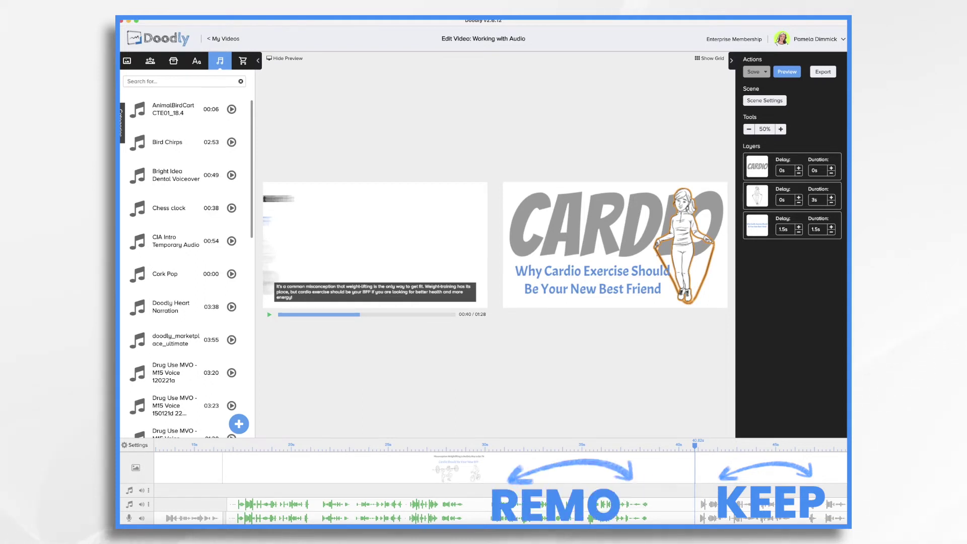
pyautogui.click(477, 446)
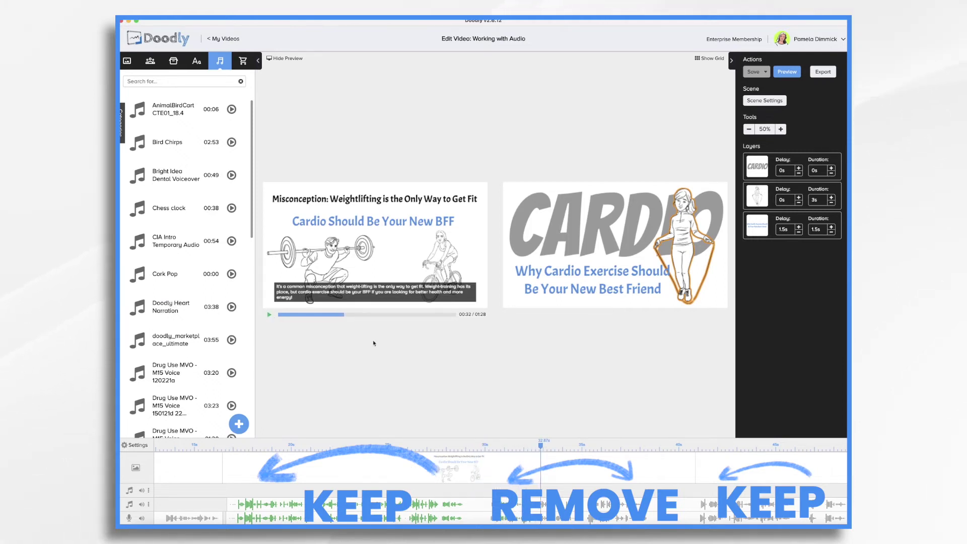
pyautogui.moveTo(528, 447); pyautogui.dragTo(470, 446)
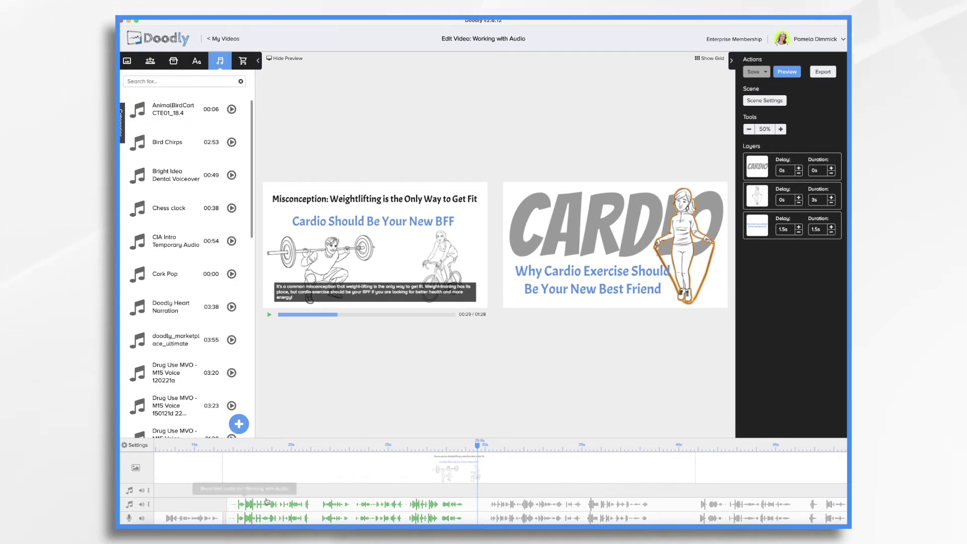
# Step: Trim the end of the duplicated voice-over clip on the lower music track back to the playhead just before 30s
pyautogui.hscroll(1, 716, 506)
pyautogui.hscroll(10, 715, 506)
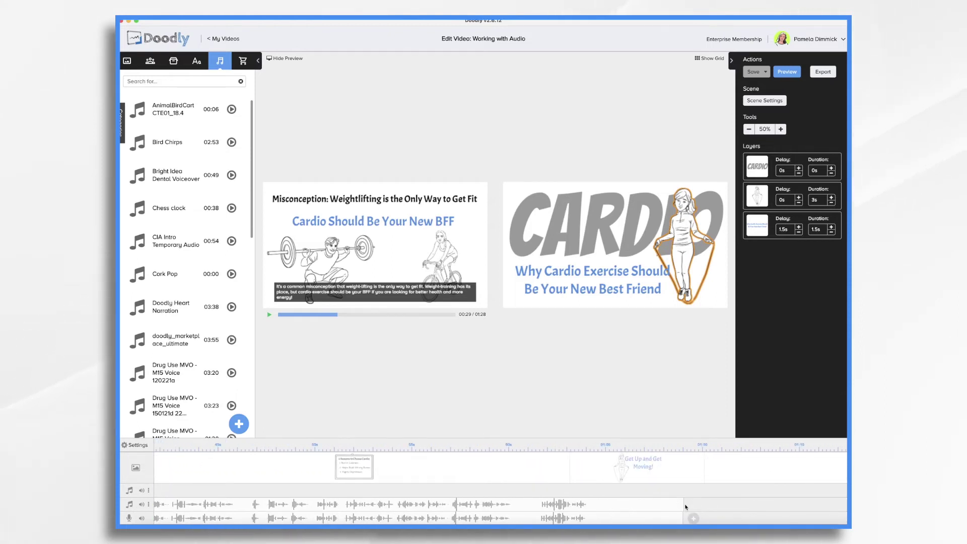
pyautogui.moveTo(684, 504); pyautogui.dragTo(485, 504)
pyautogui.hscroll(-2, 485, 504)
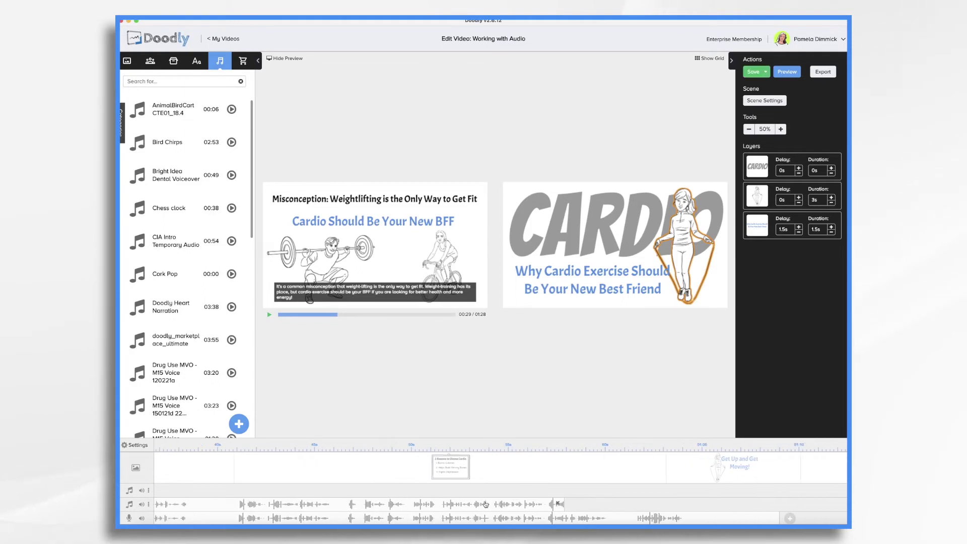
pyautogui.moveTo(567, 504); pyautogui.dragTo(321, 503)
pyautogui.hscroll(-5, 322, 502)
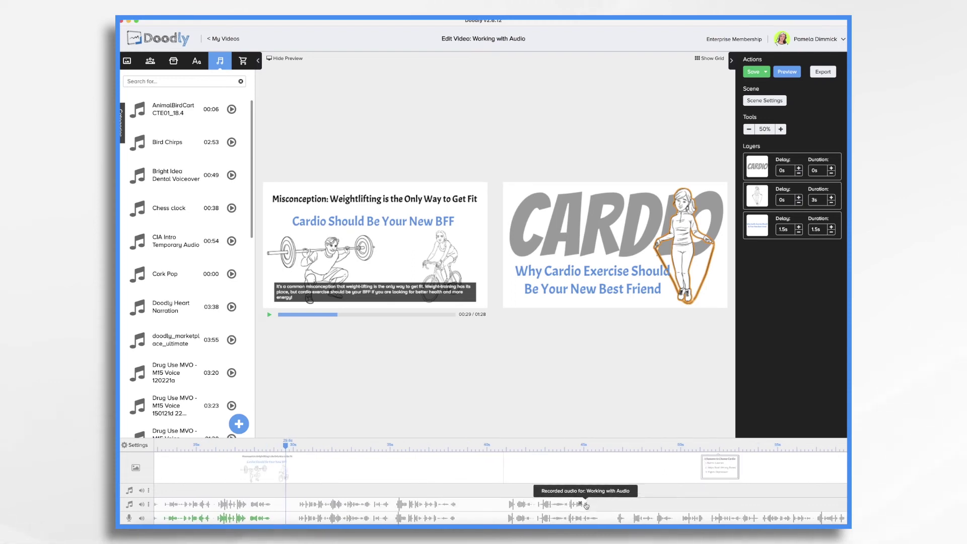
pyautogui.moveTo(588, 504); pyautogui.dragTo(293, 504)
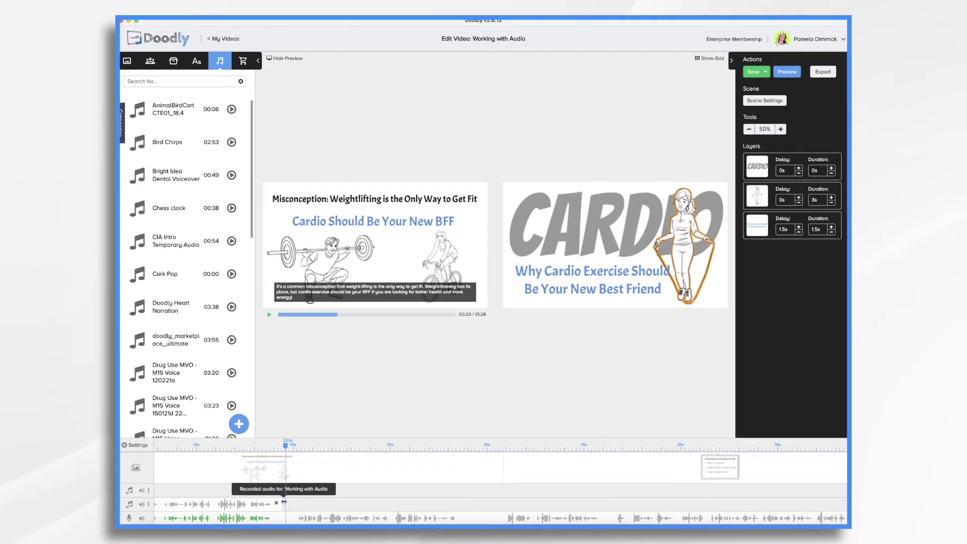
# Step: Trim the start of the original voice-over clip past the unwanted section, to where the "3 Reasons" narration begins at about 41s
pyautogui.hscroll(-5, 304, 492)
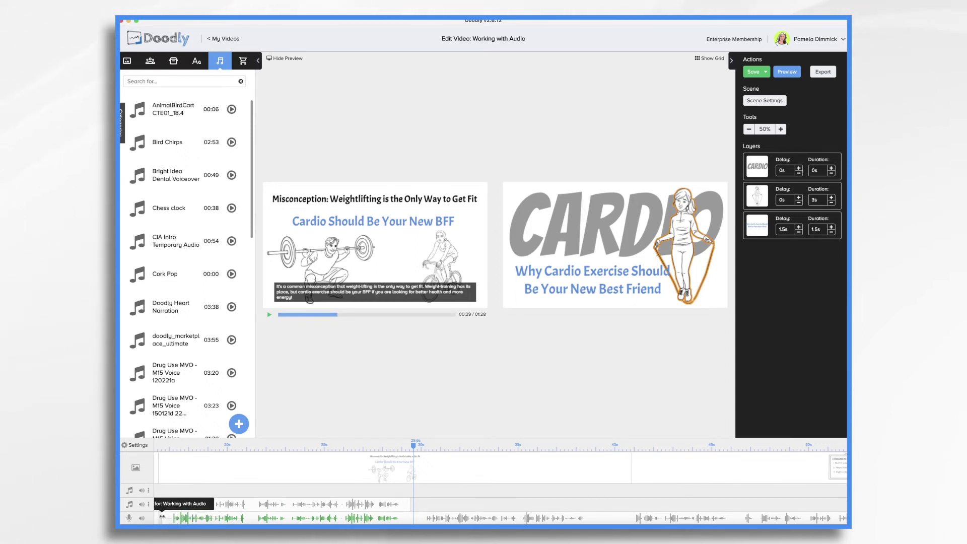
pyautogui.moveTo(162, 517); pyautogui.dragTo(410, 522)
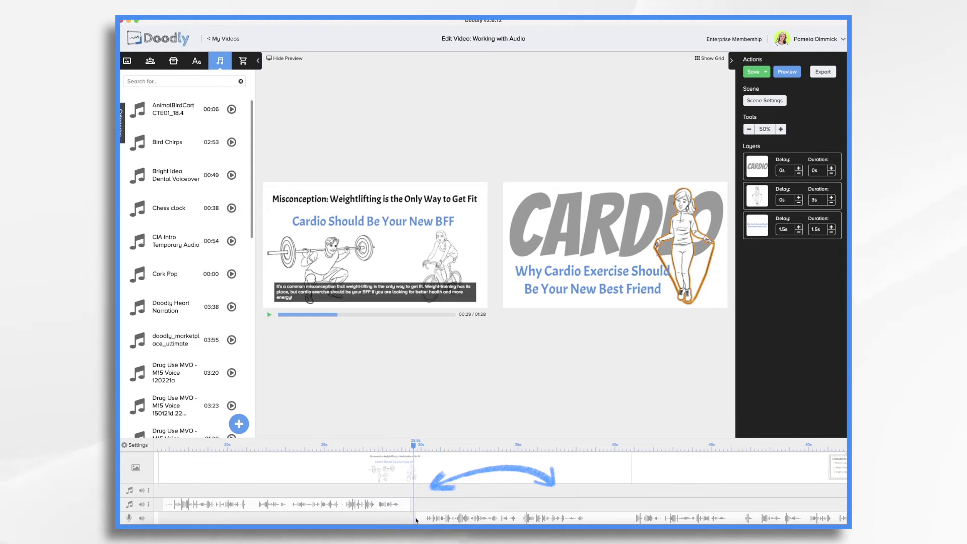
pyautogui.moveTo(413, 446); pyautogui.dragTo(398, 446)
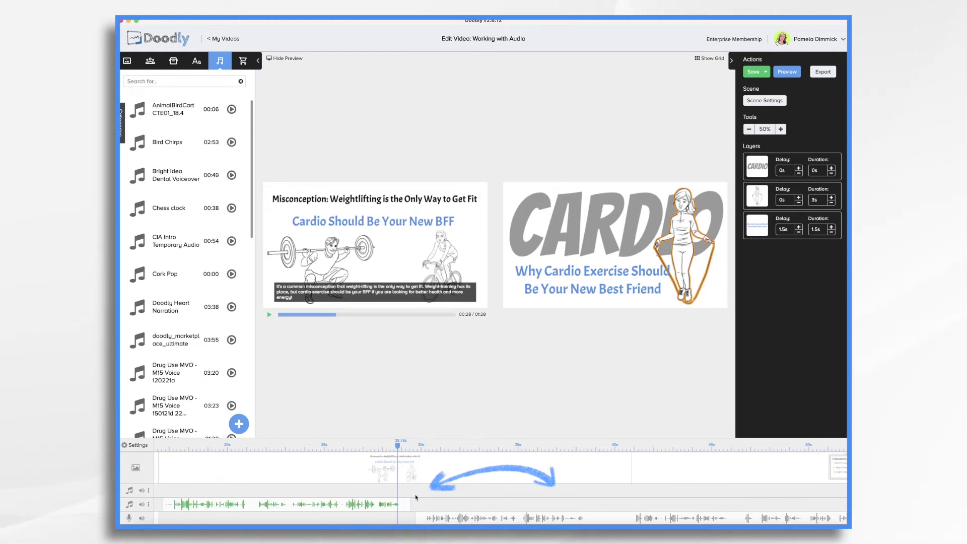
pyautogui.moveTo(415, 519); pyautogui.dragTo(629, 520)
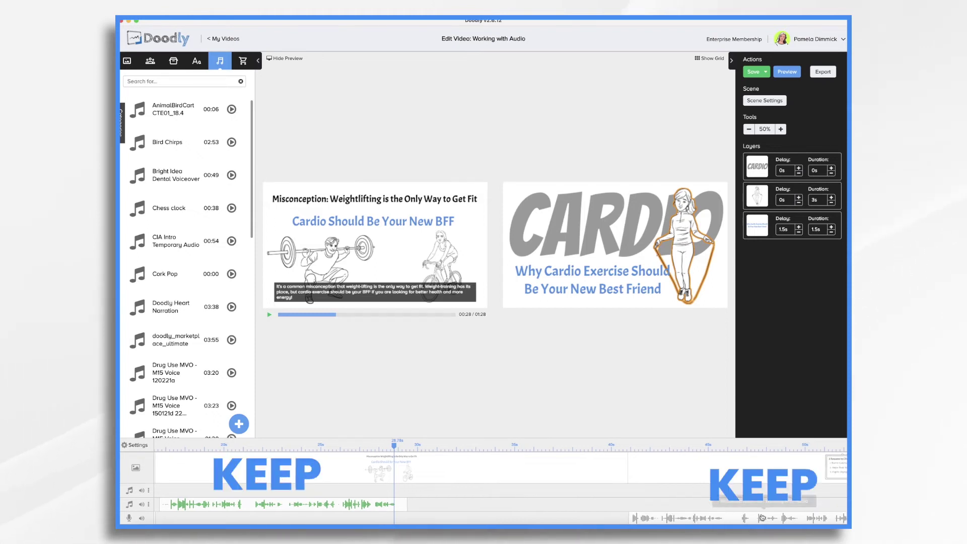
# Step: Move the trimmed voice-over clip earlier so it starts at about 30s, leaving a short pause after the clip on the music track
pyautogui.moveTo(700, 520); pyautogui.dragTo(470, 522)
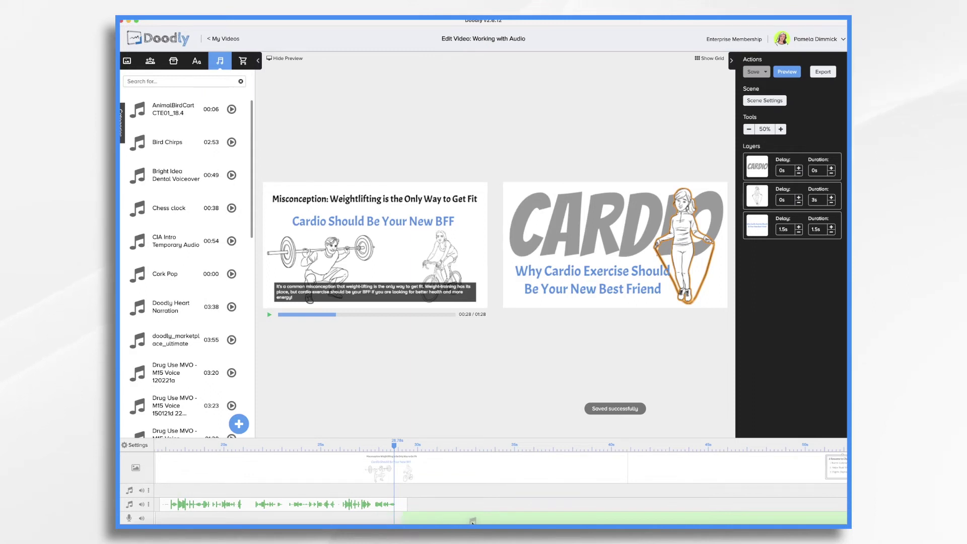
pyautogui.moveTo(472, 522); pyautogui.dragTo(484, 522)
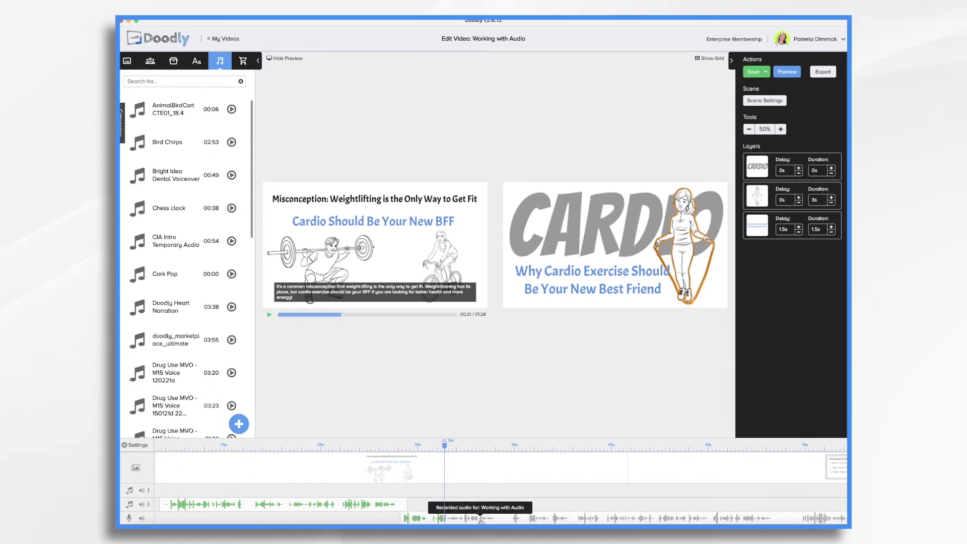
pyautogui.moveTo(505, 520); pyautogui.dragTo(512, 522)
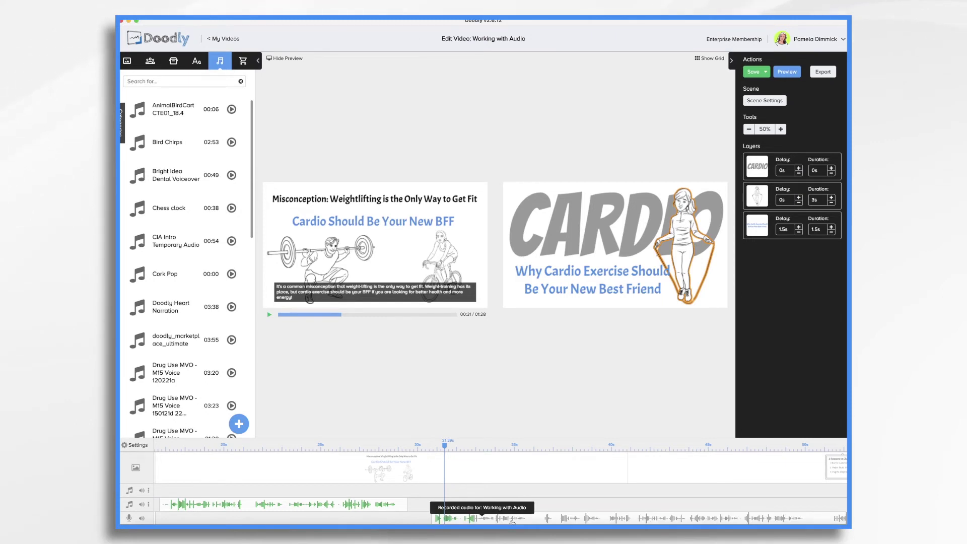
pyautogui.click(271, 315)
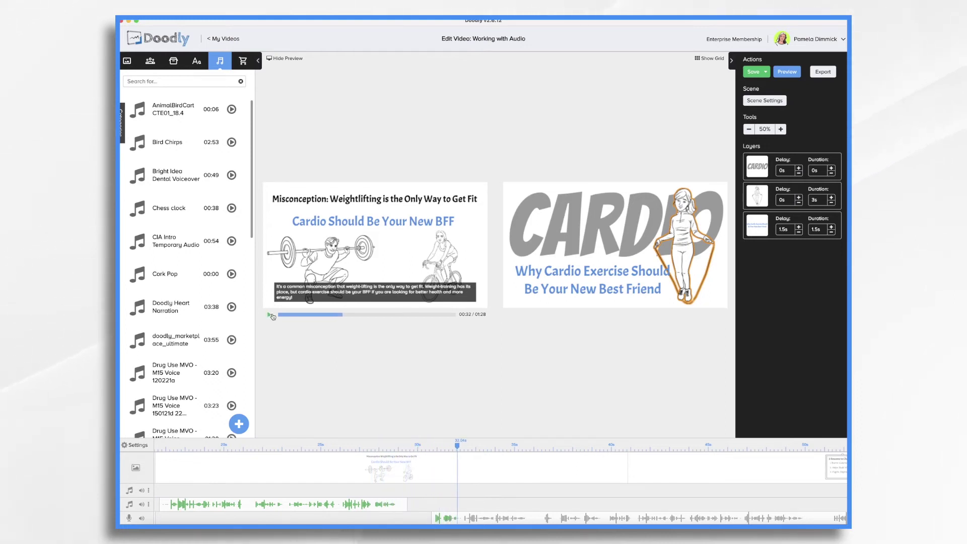
pyautogui.moveTo(524, 518); pyautogui.dragTo(516, 521)
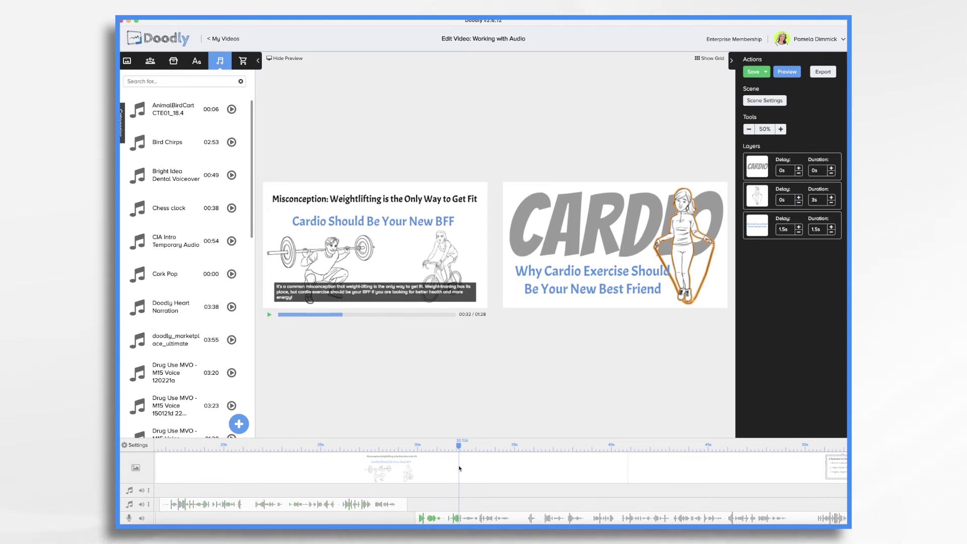
# Step: Set the weightlifting misconception scene's extra time at the end to 4s and apply the scene settings
pyautogui.click(492, 471)
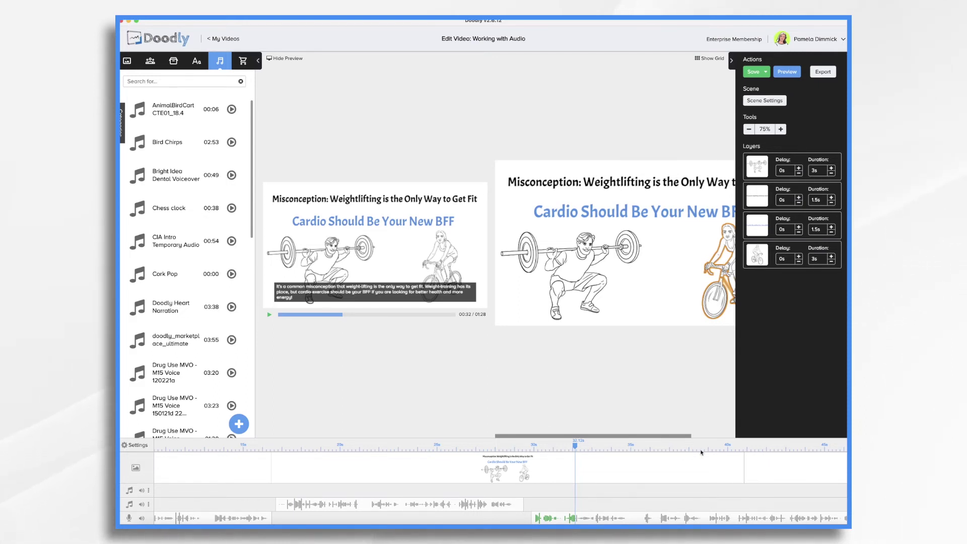
pyautogui.click(764, 100)
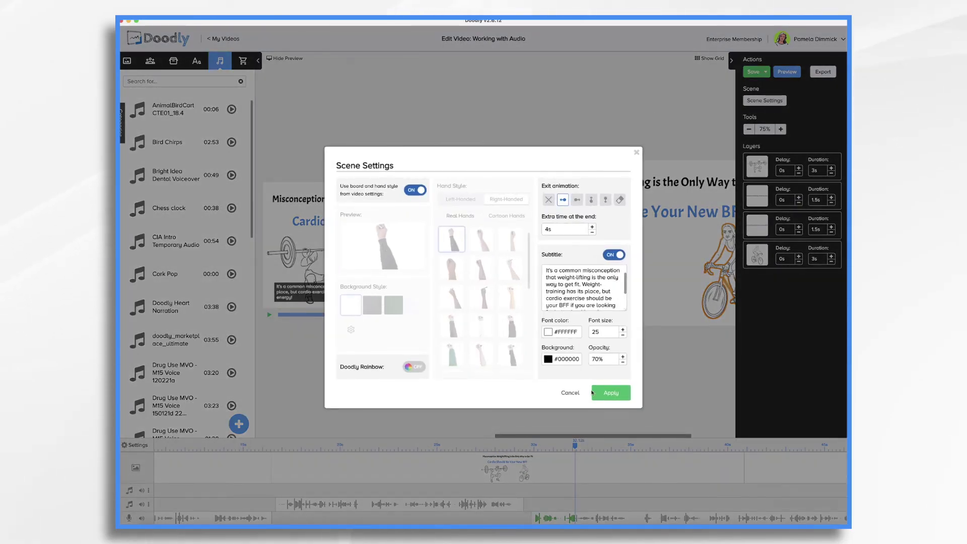
pyautogui.click(610, 393)
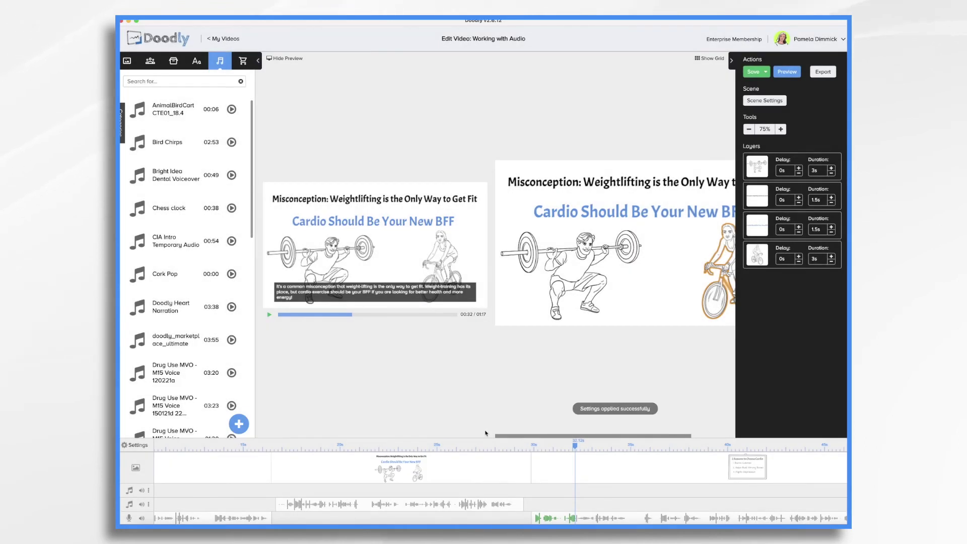
# Step: Play the edited narration from about 25s across the transition into the "3 Reasons to Choose Cardio" scene and hide the preview
pyautogui.click(439, 447)
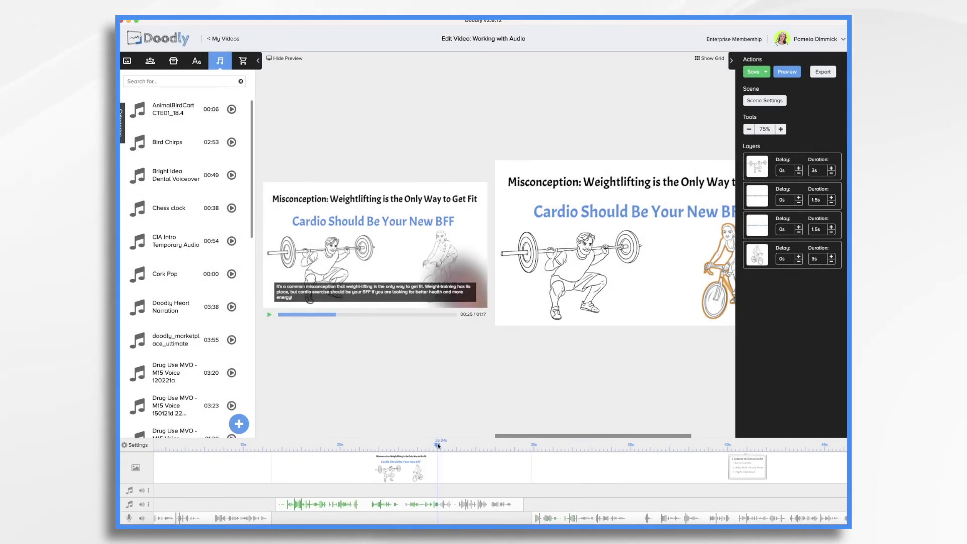
pyautogui.click(270, 316)
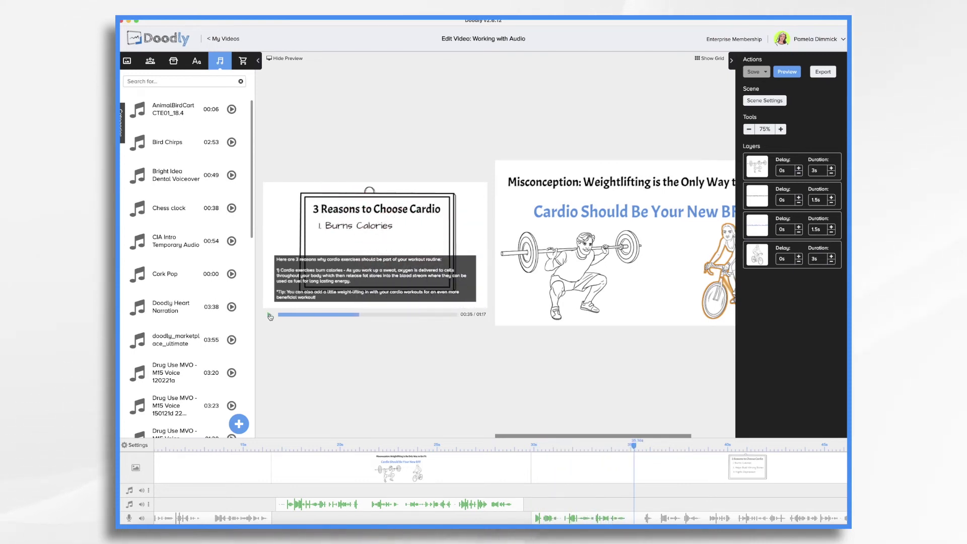
pyautogui.click(274, 59)
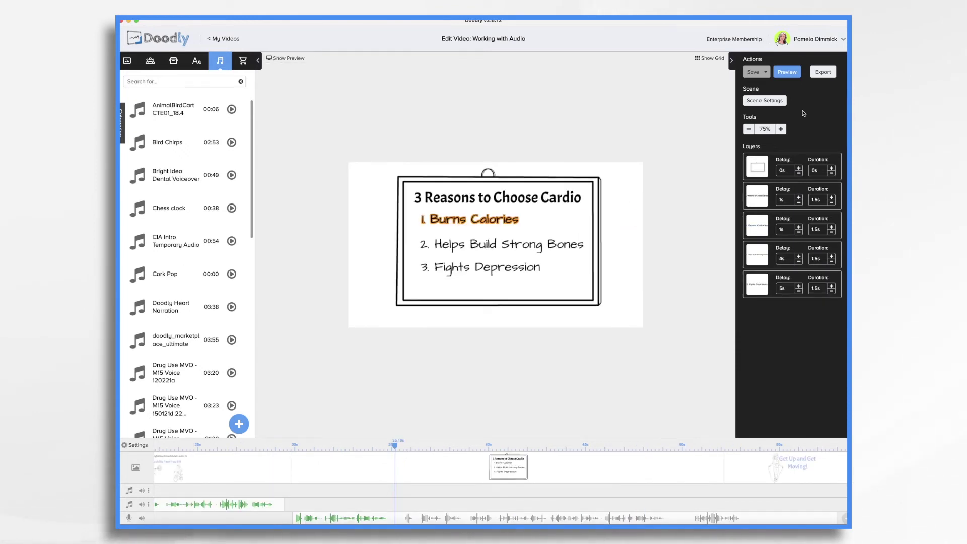